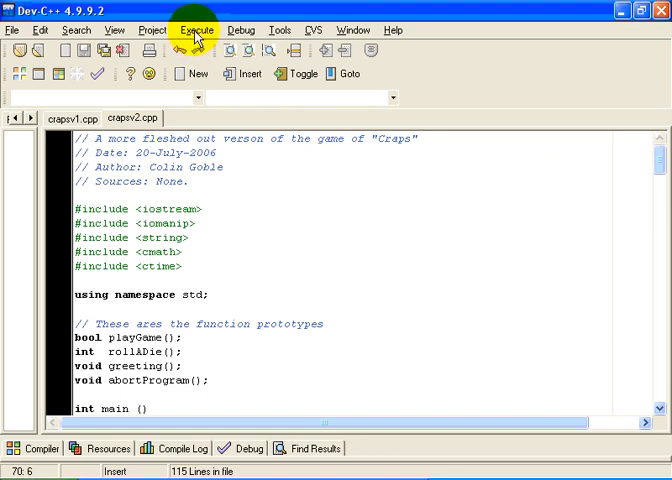
Step: Run the compiled craps program via Execute > Run and answer yes to play the first game
click(196, 30)
click(212, 89)
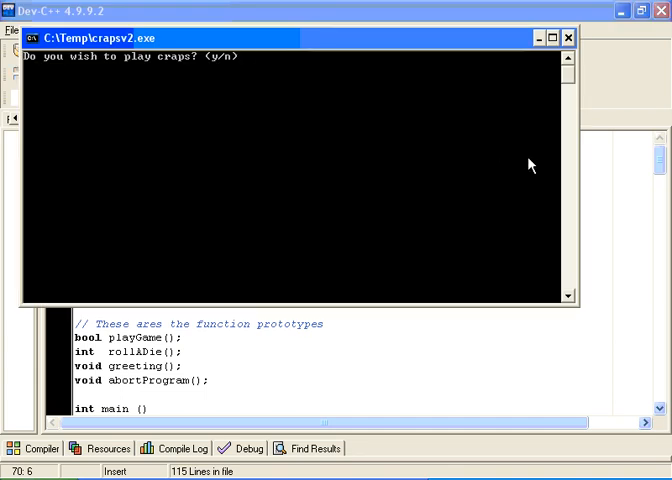
text(y)
key(Return)
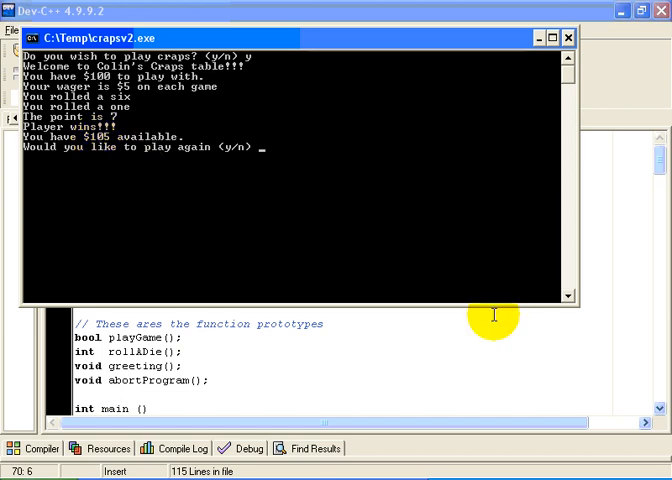
text(y)
Step: Play the second and third craps games, rolling for the point until both end in losses at $95
key(Return)
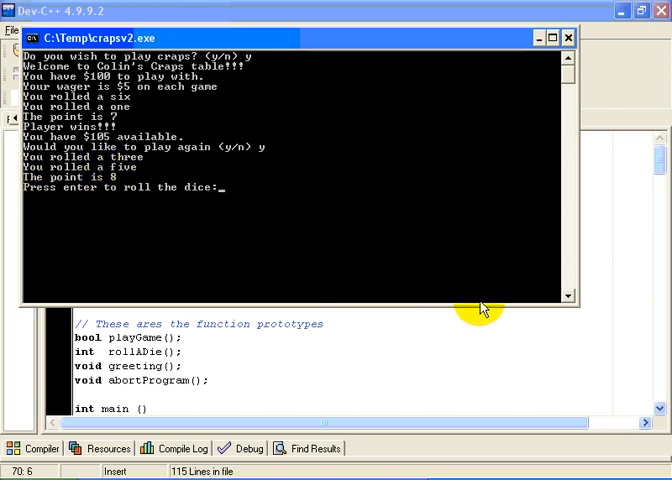
key(Return)
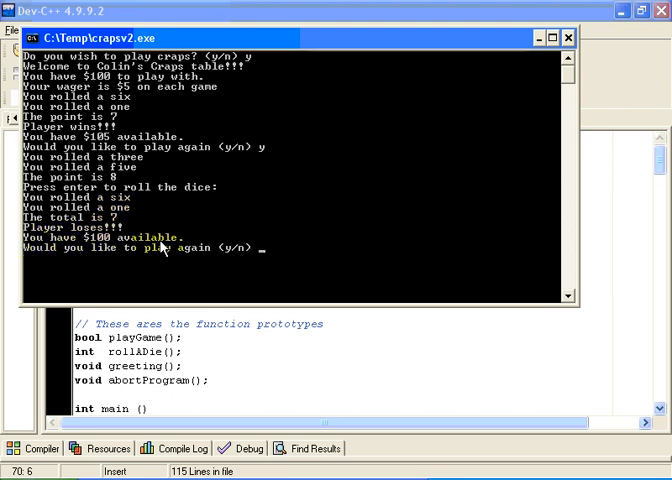
text(y)
key(Return)
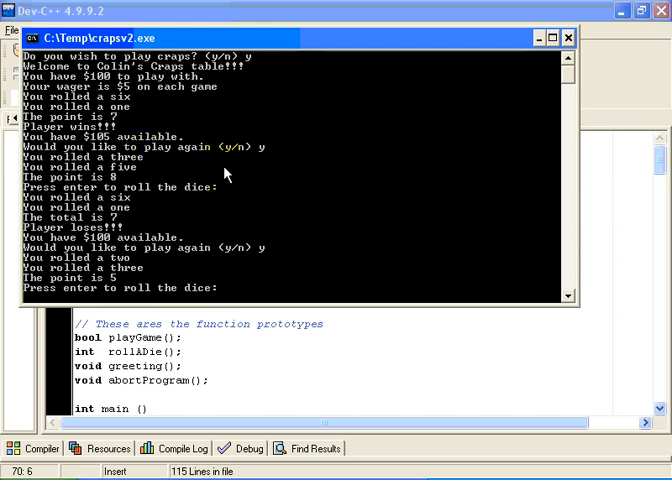
key(Return)
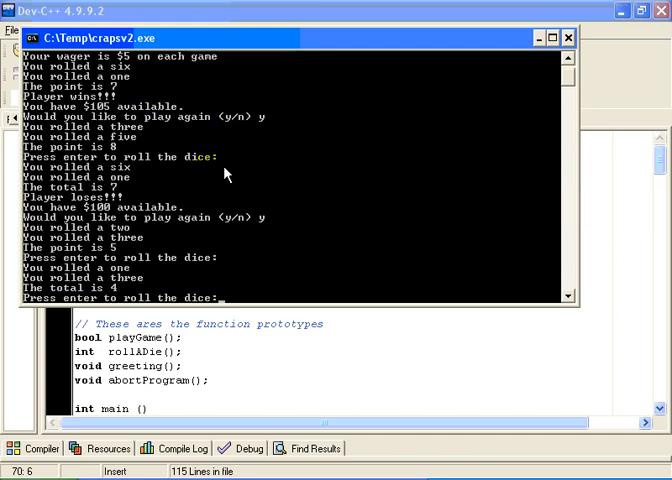
key(Return)
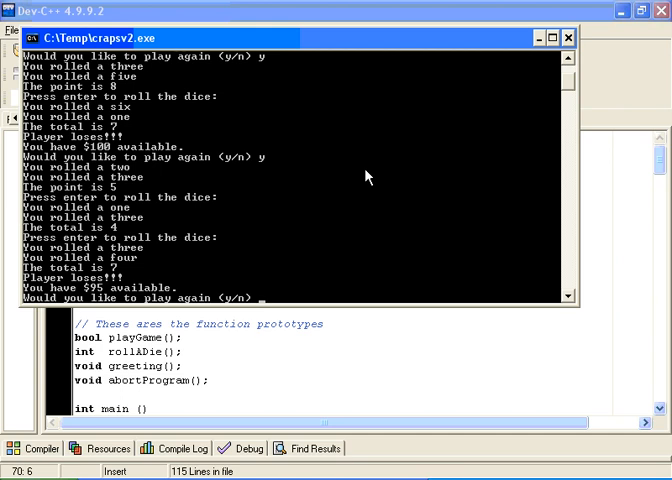
text(n)
Step: Answer no to playing again and quit, closing the console to return to the source
key(Return)
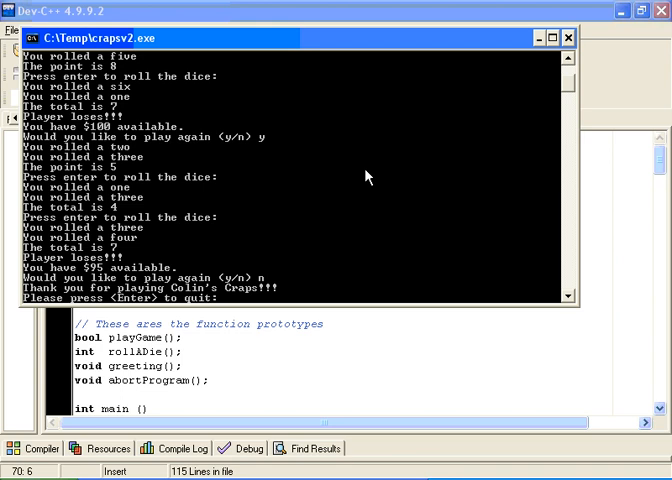
key(Return)
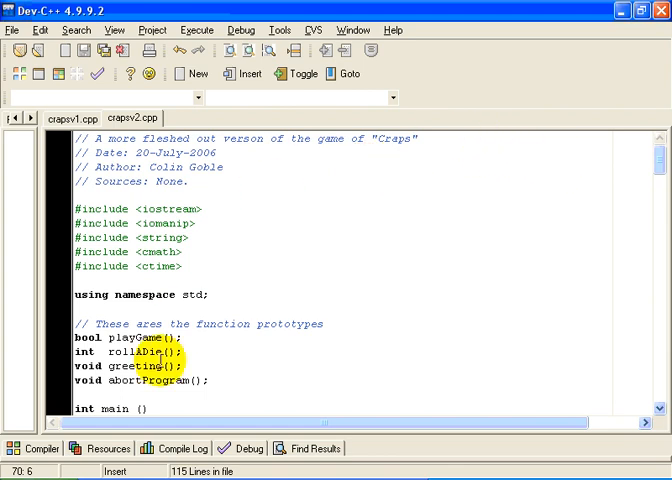
Step: Scroll to the file's end, highlight the abortProgram function and the return before the default case, then move up through greeting
click(658, 407)
drag(655, 148, 656, 372)
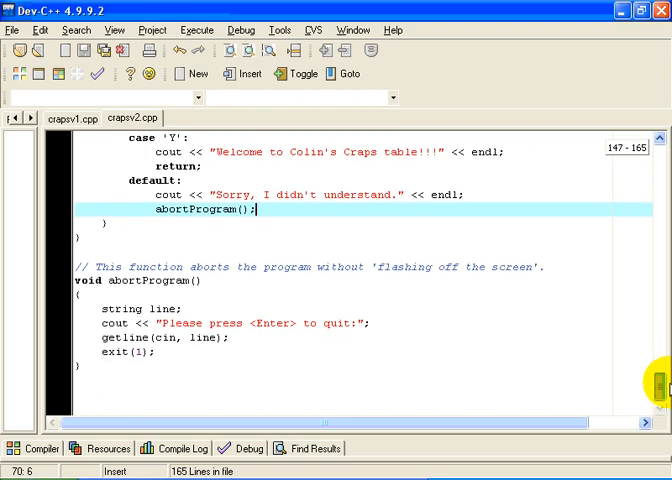
drag(75, 280, 110, 368)
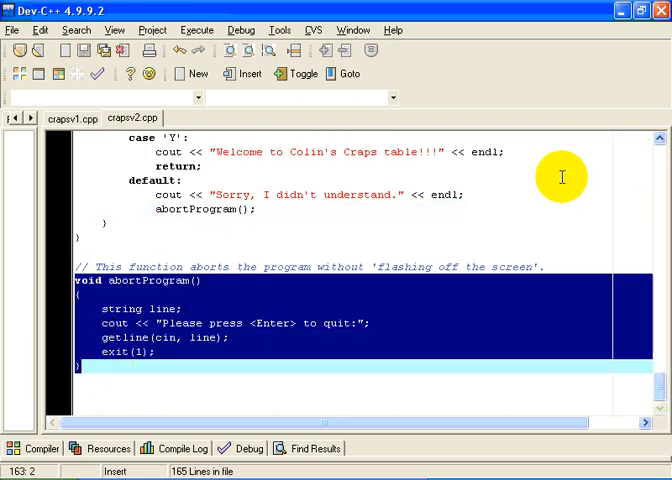
drag(640, 180, 645, 160)
click(660, 140)
click(660, 140)
click(660, 140)
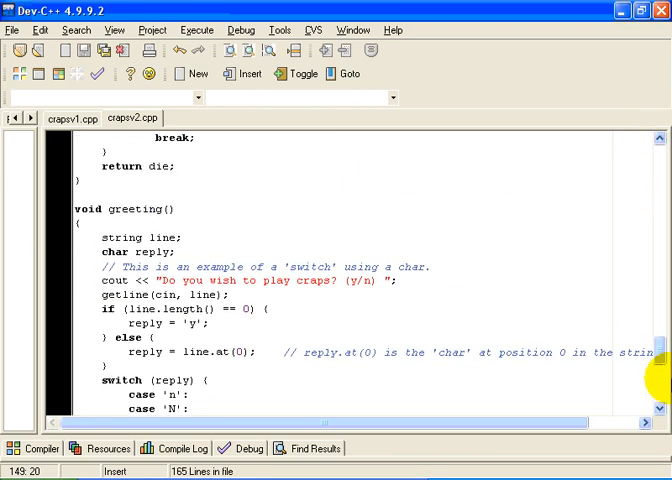
Step: Scroll the crapsv2.cpp source to bring the bool playGame() function into view
click(658, 408)
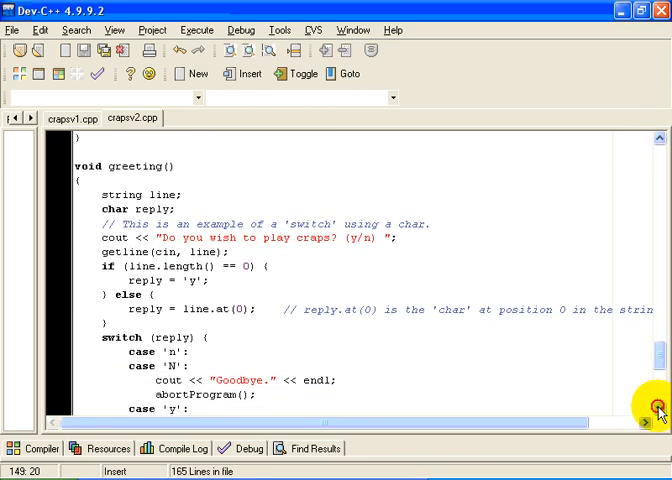
click(658, 408)
click(658, 408)
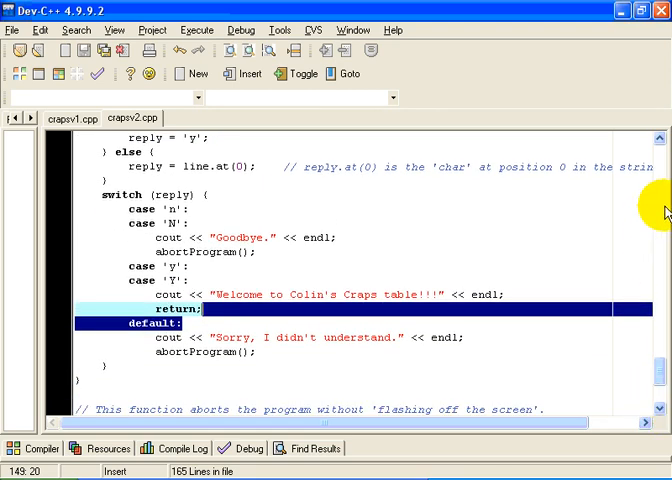
mouse_move(660, 375)
mouse_down()
mouse_move(662, 258)
mouse_move(662, 268)
mouse_up()
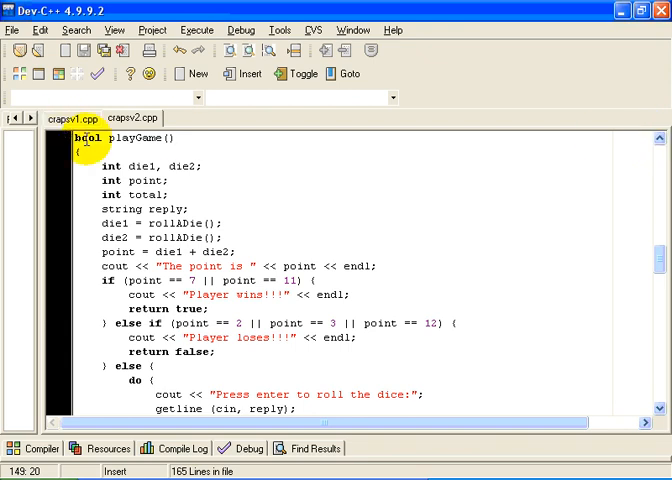
mouse_move(88, 139)
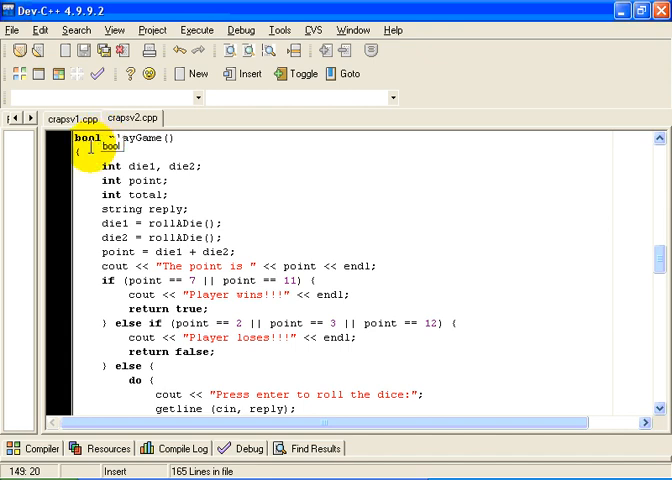
Step: Highlight playGame's return true and return false lines marking the win and lose outcomes
drag(129, 308, 208, 308)
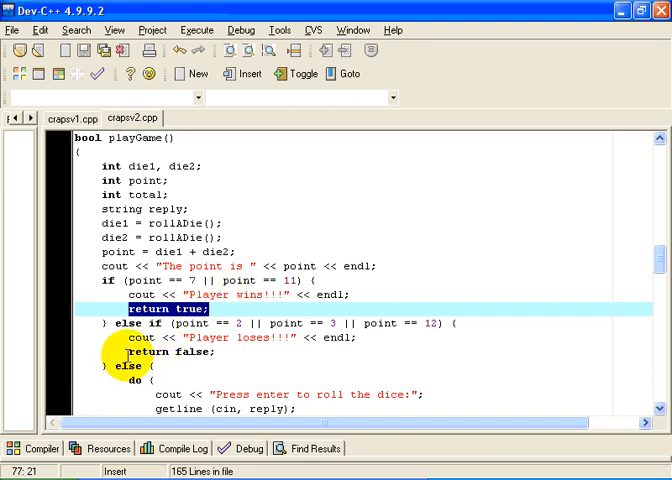
drag(129, 351, 214, 351)
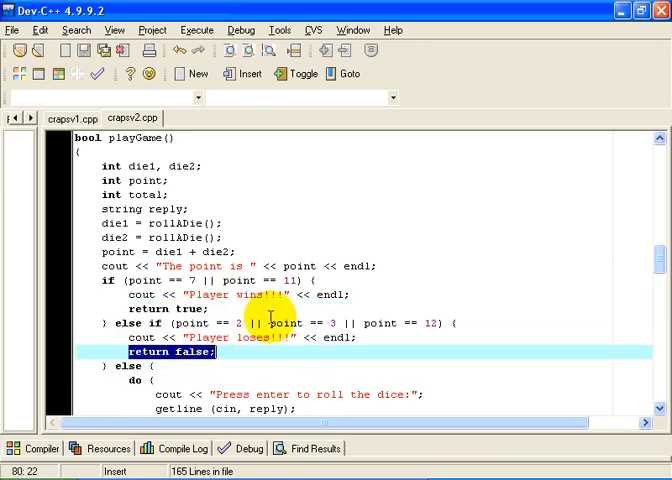
mouse_move(659, 258)
mouse_down()
mouse_move(660, 252)
mouse_move(660, 340)
mouse_move(662, 180)
mouse_move(662, 196)
mouse_up()
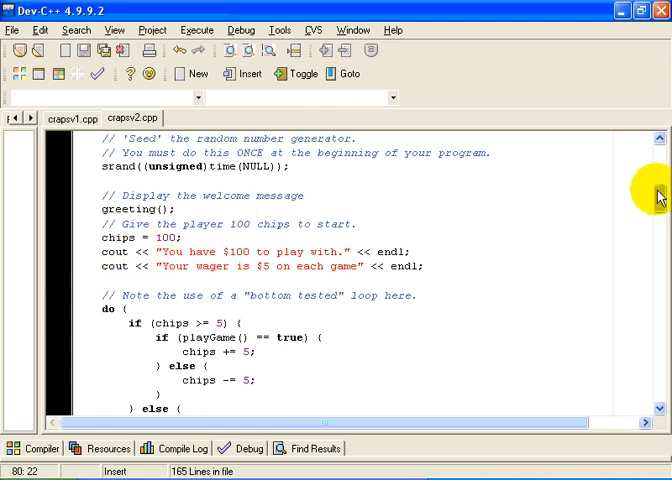
mouse_move(661, 198)
mouse_down()
mouse_move(660, 188)
mouse_move(660, 220)
mouse_up()
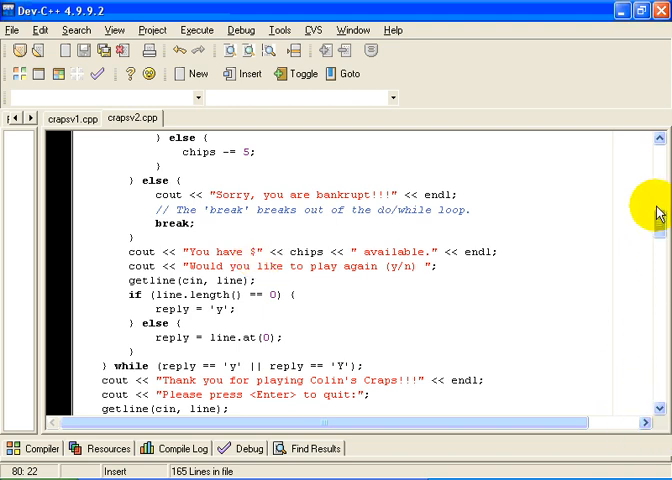
mouse_move(660, 217)
mouse_down()
mouse_move(662, 228)
mouse_move(662, 222)
mouse_up()
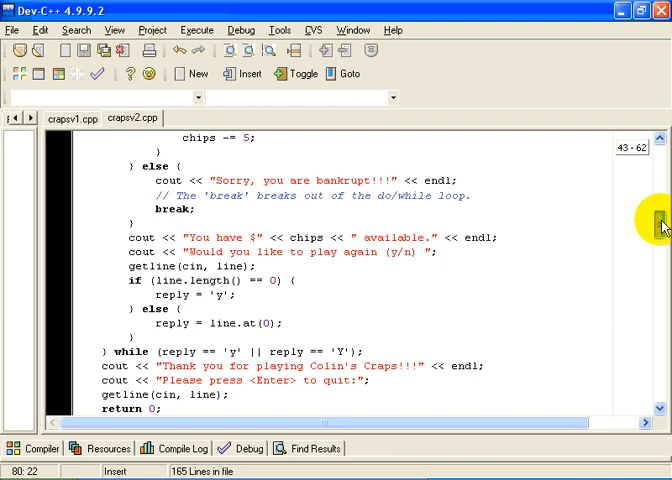
drag(662, 222, 660, 207)
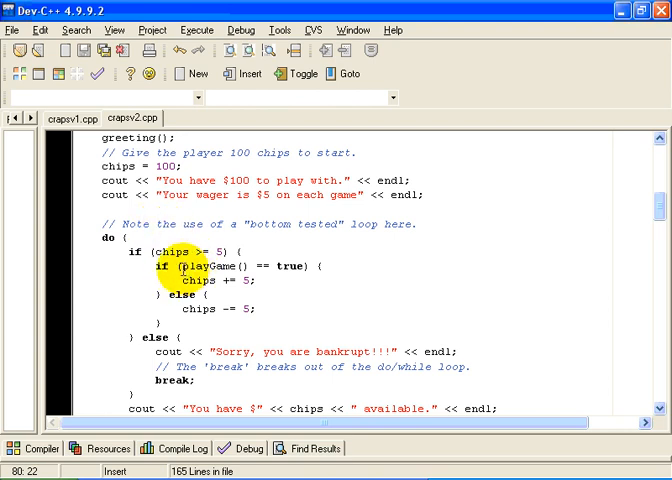
drag(180, 266, 247, 266)
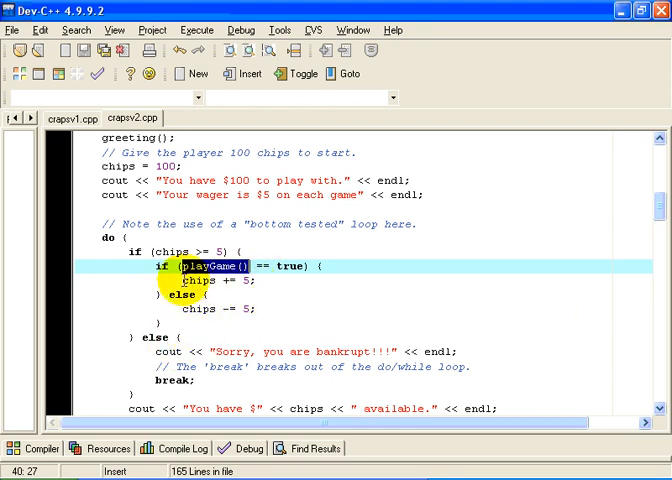
drag(183, 281, 256, 281)
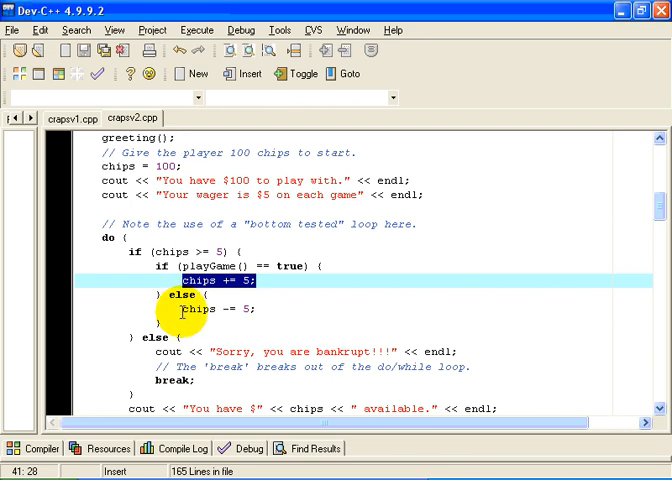
drag(183, 308, 256, 308)
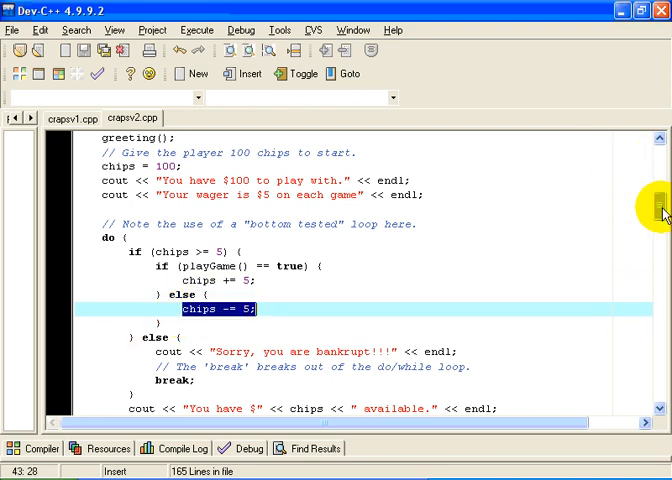
mouse_move(661, 210)
mouse_down()
mouse_move(661, 168)
mouse_move(661, 188)
mouse_up()
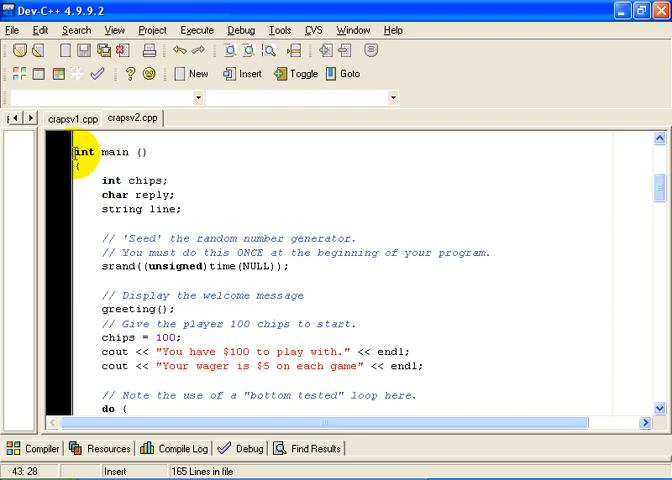
mouse_move(75, 152)
mouse_down()
mouse_move(190, 425)
mouse_move(175, 345)
mouse_move(245, 283)
mouse_up()
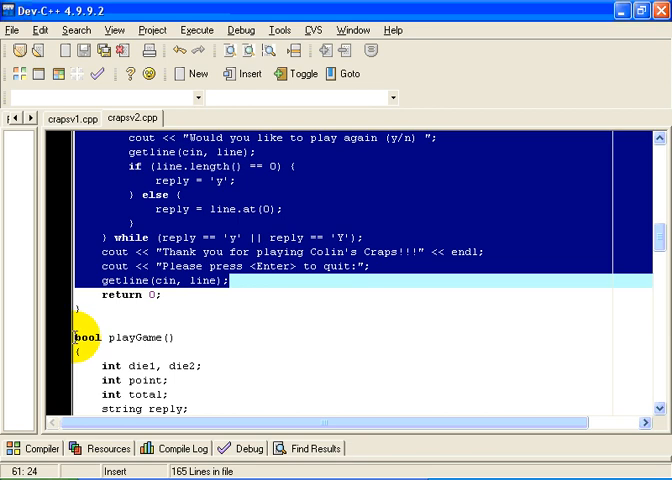
mouse_move(76, 337)
mouse_down()
mouse_move(212, 412)
mouse_move(194, 412)
mouse_move(119, 373)
mouse_up()
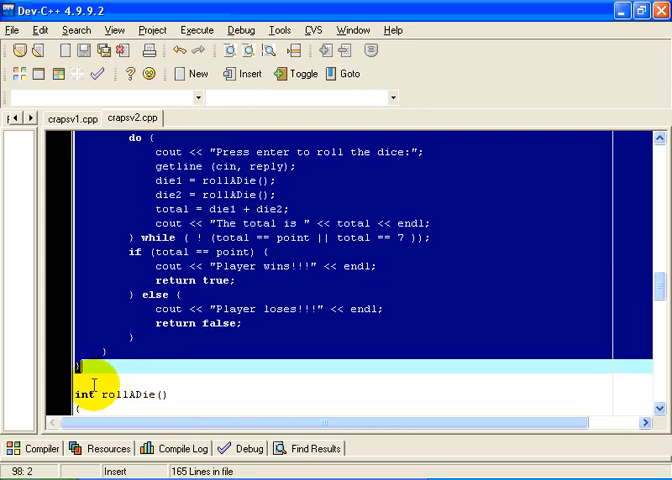
click(78, 396)
mouse_move(78, 396)
mouse_down()
mouse_move(103, 408)
mouse_move(103, 370)
mouse_up()
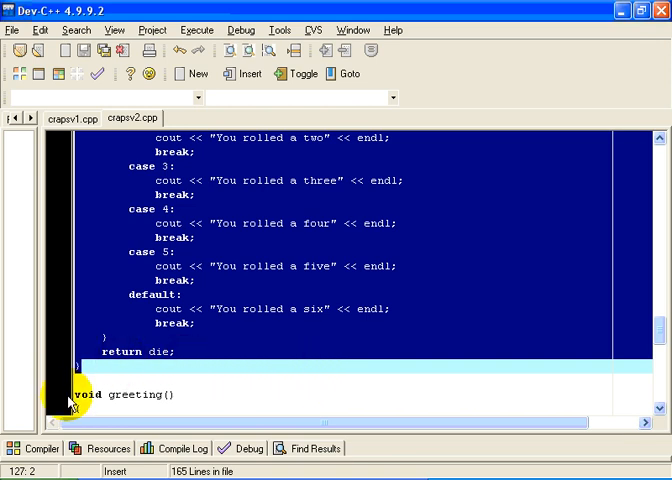
mouse_move(77, 394)
mouse_down()
mouse_move(120, 410)
mouse_move(138, 405)
mouse_move(110, 325)
mouse_up()
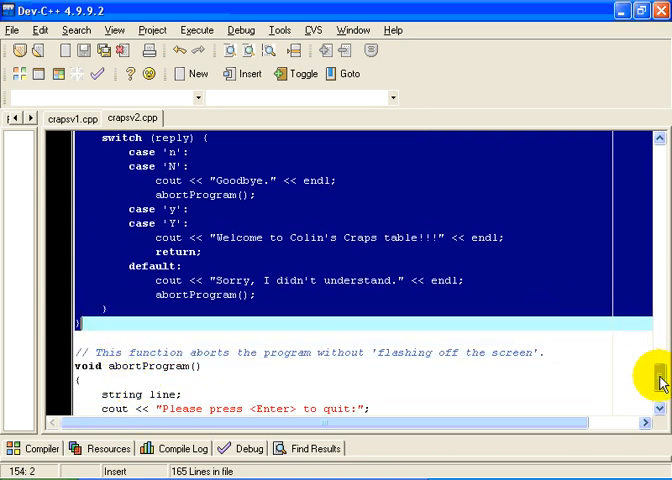
drag(662, 380, 662, 172)
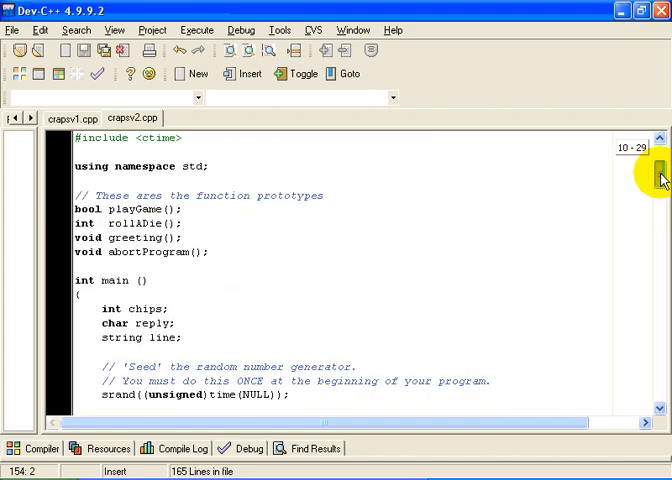
click(190, 351)
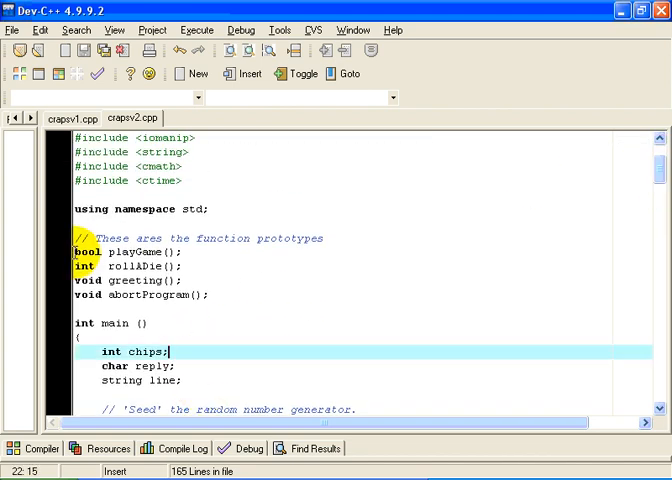
drag(75, 251, 240, 300)
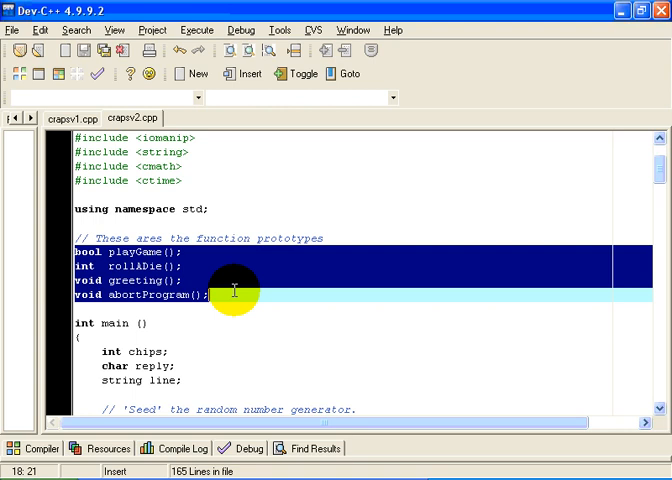
shift+click(76, 266)
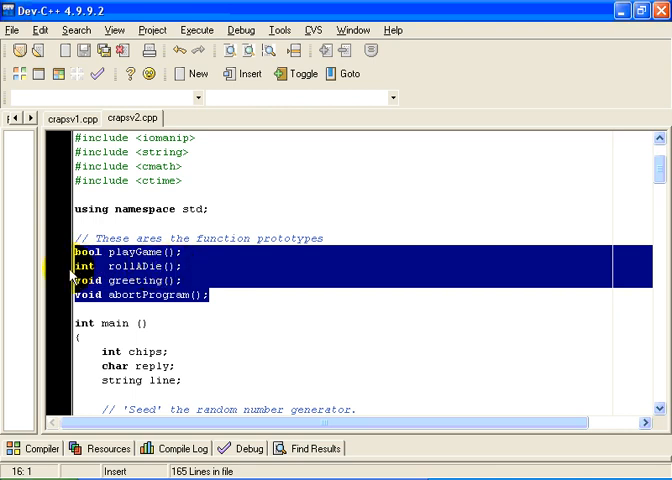
click(142, 324)
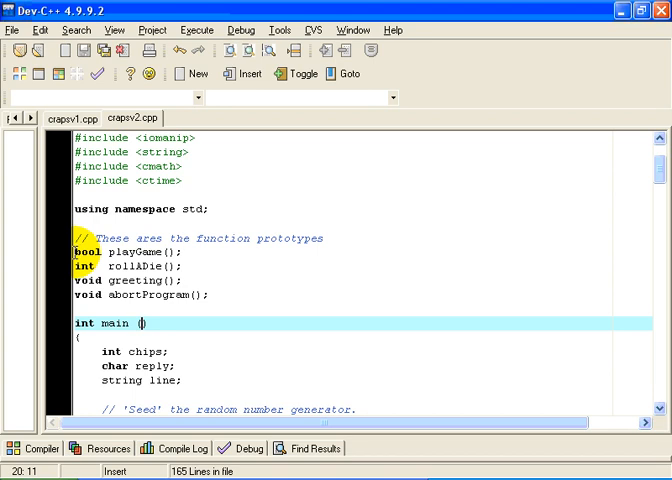
drag(75, 252, 185, 252)
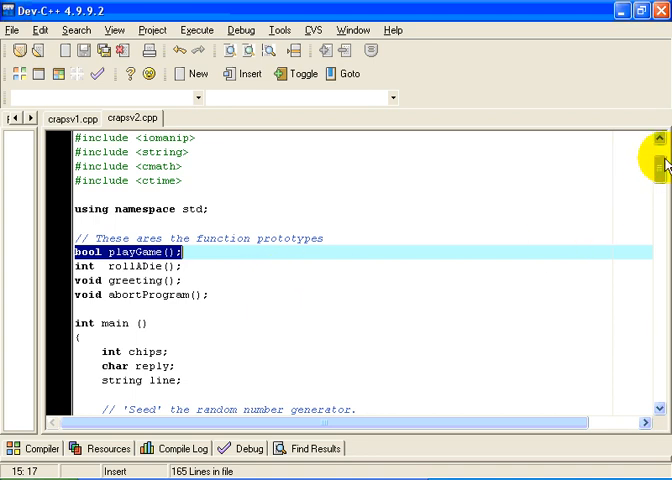
drag(660, 163, 660, 186)
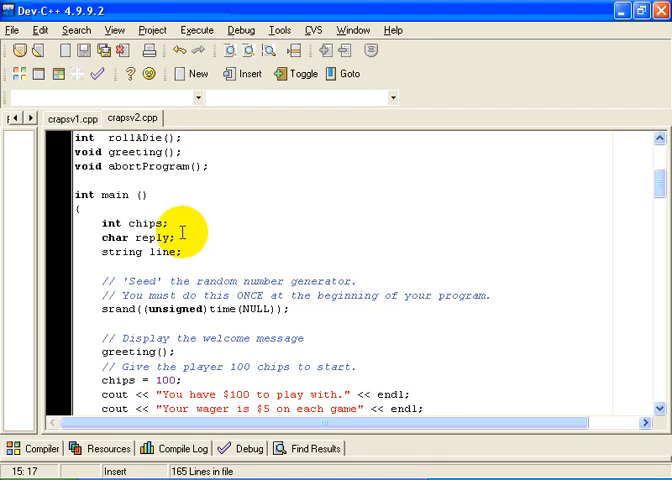